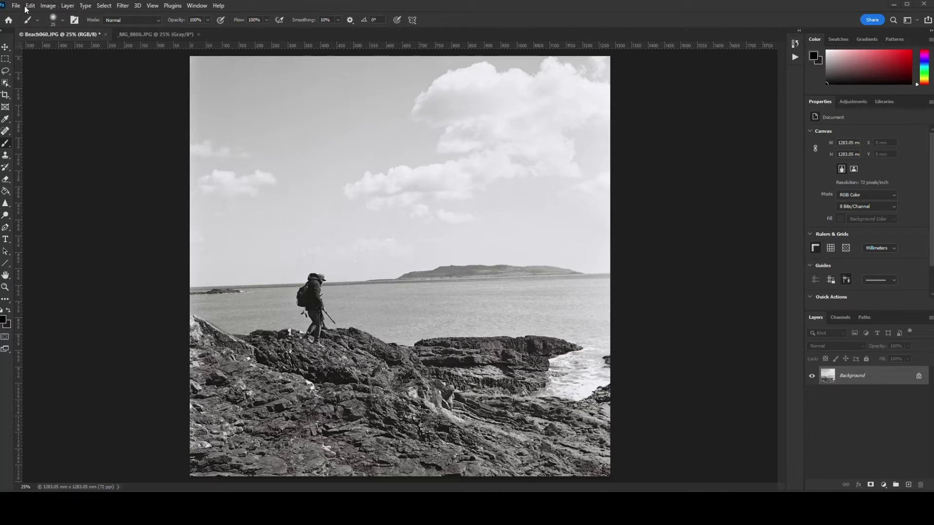
# Check the beach photo's colour mode without changing it, then open Filter > Neural Filters
pyautogui.click(47, 6)
pyautogui.moveTo(54, 15)
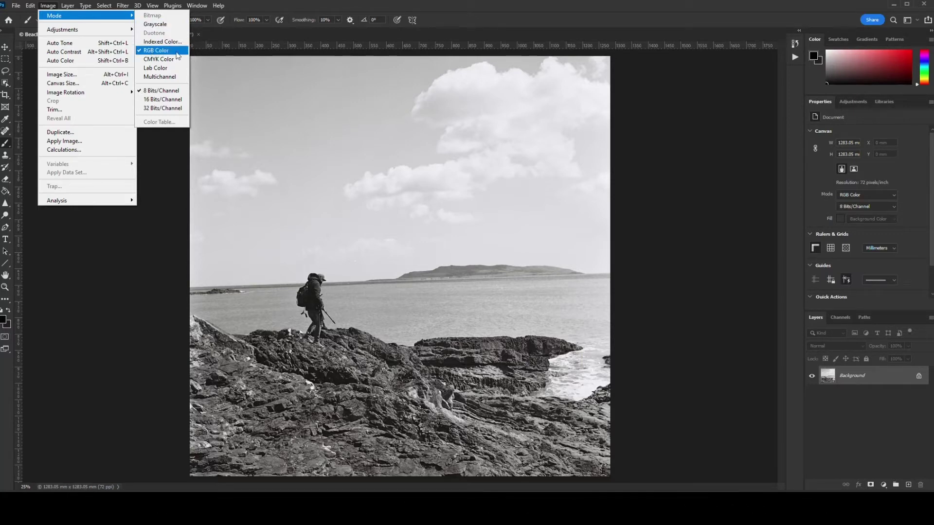
pyautogui.click(302, 36)
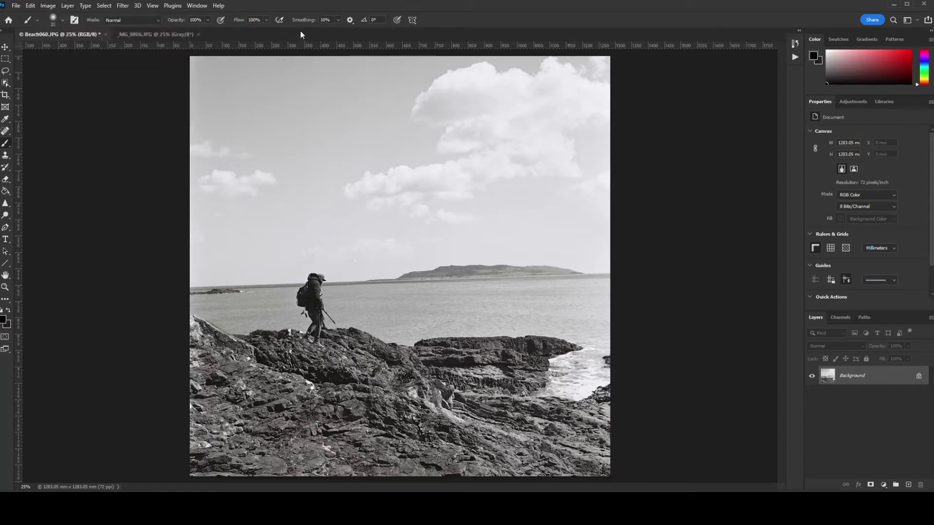
pyautogui.click(123, 5)
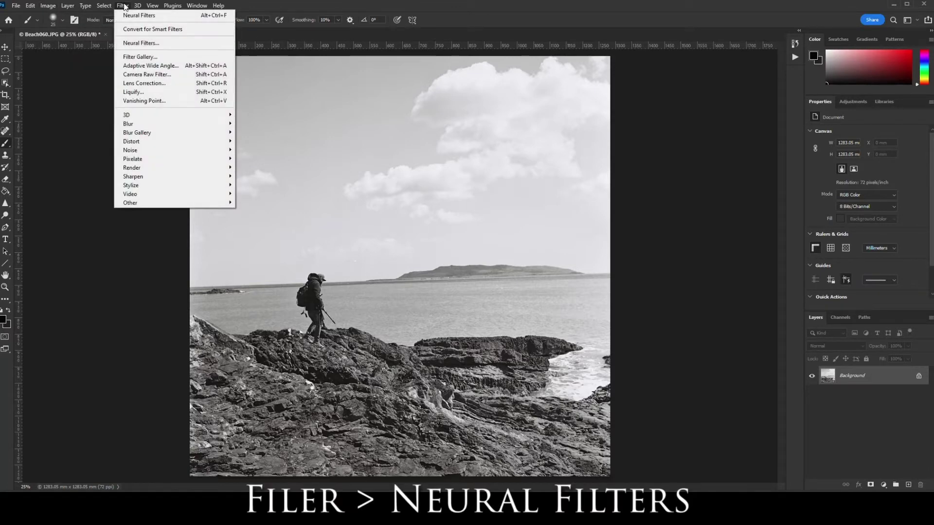
pyautogui.click(156, 46)
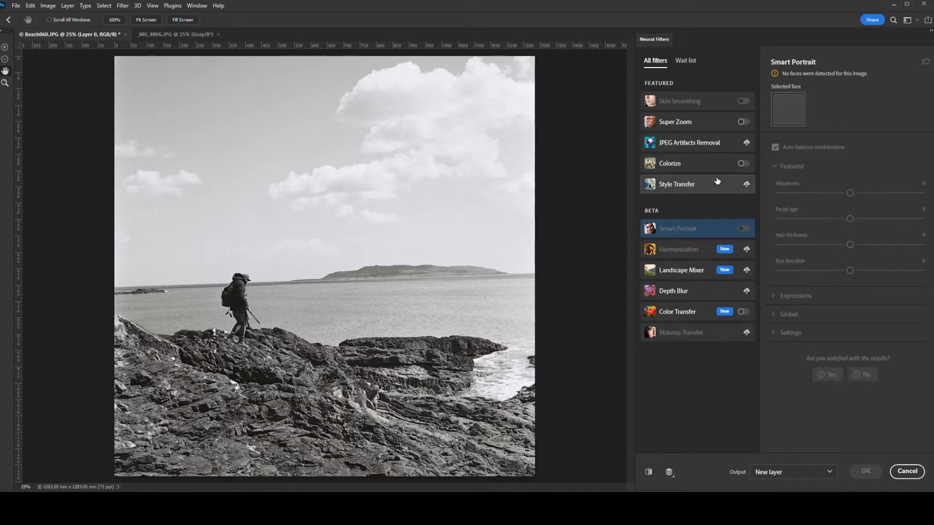
# Switch on the Colorize filter and expand its Adjustments to tweak saturation
pyautogui.click(743, 164)
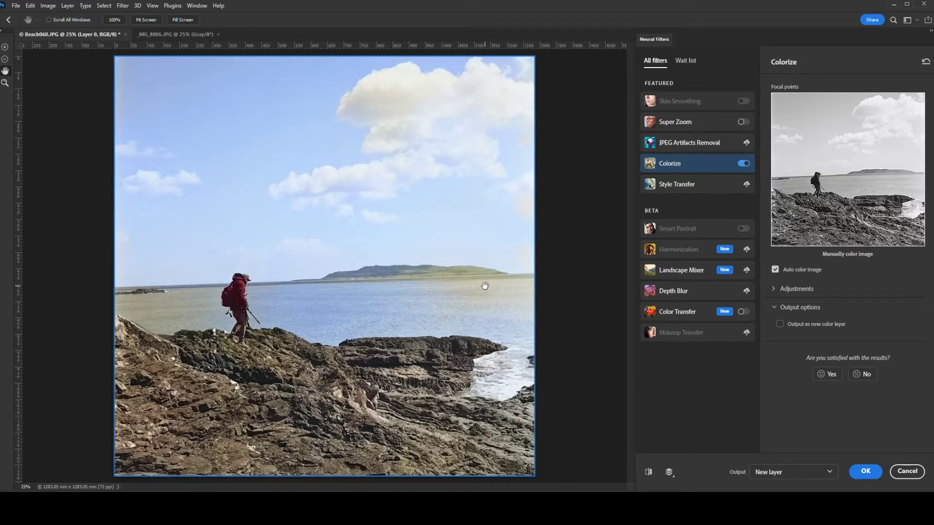
pyautogui.click(773, 290)
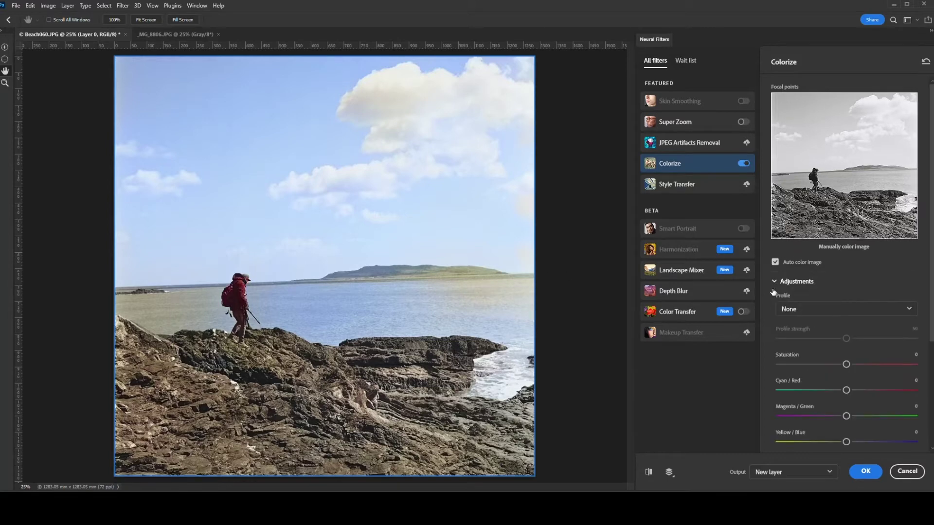
pyautogui.click(847, 364)
pyautogui.click(794, 311)
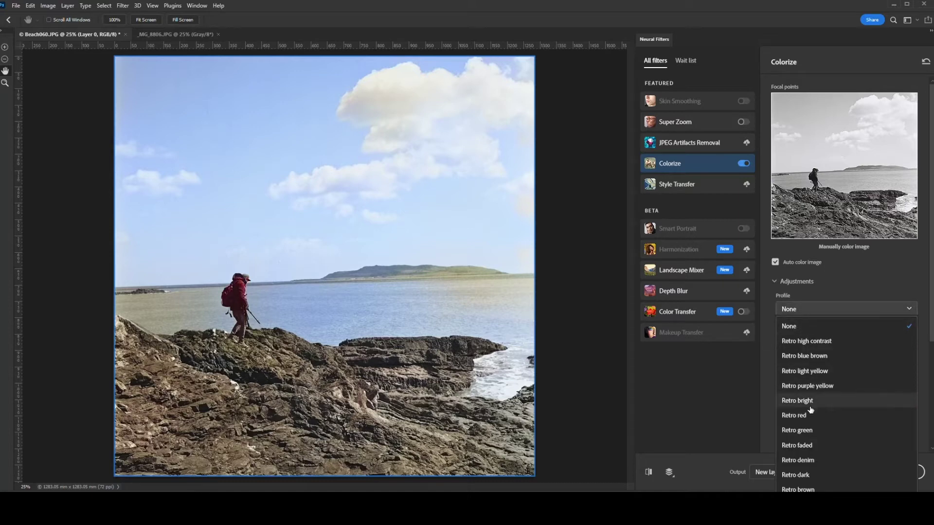
pyautogui.click(813, 429)
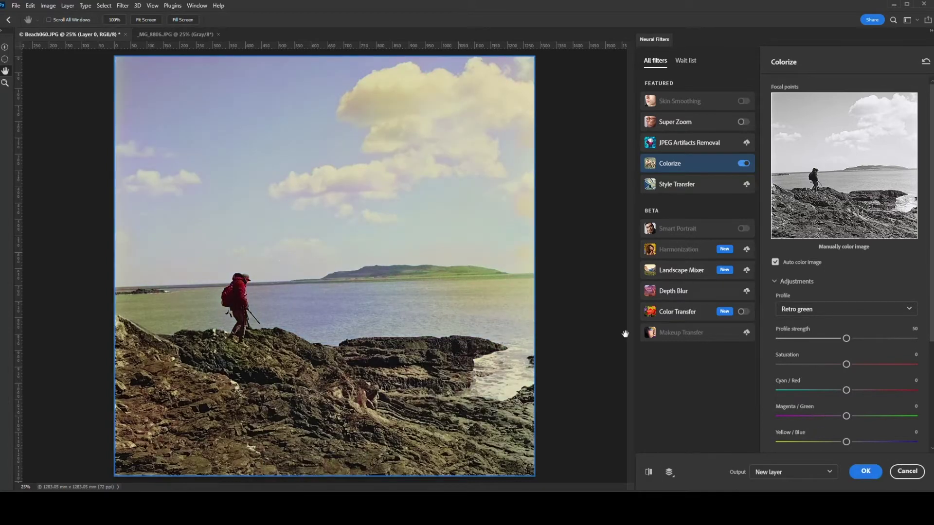
pyautogui.click(824, 313)
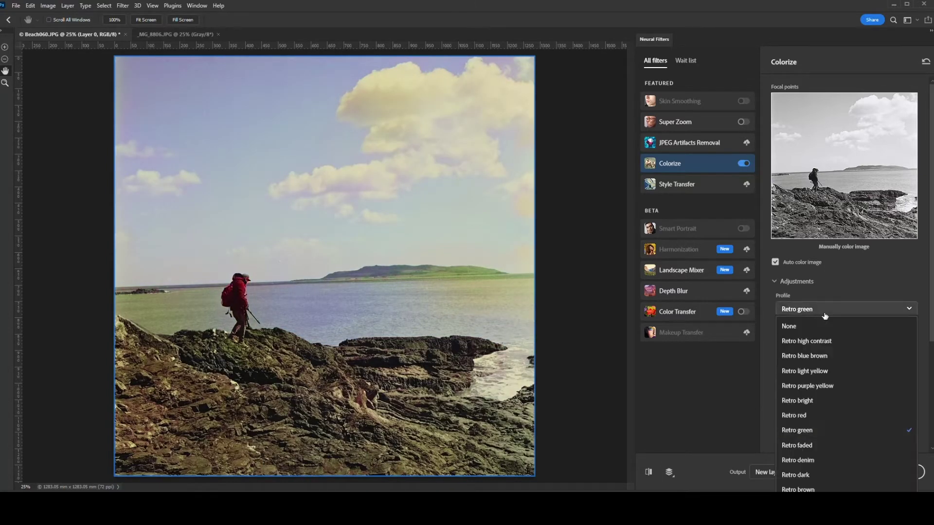
pyautogui.click(807, 322)
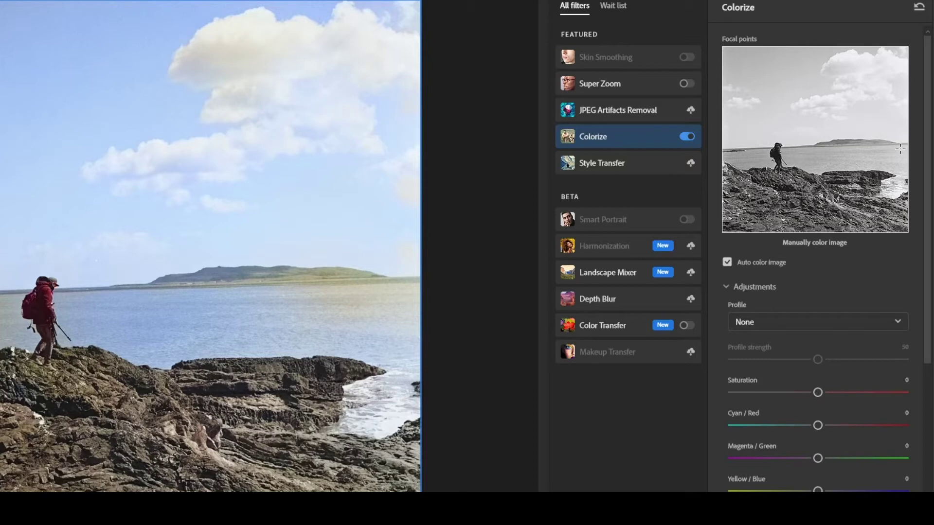
pyautogui.click(900, 149)
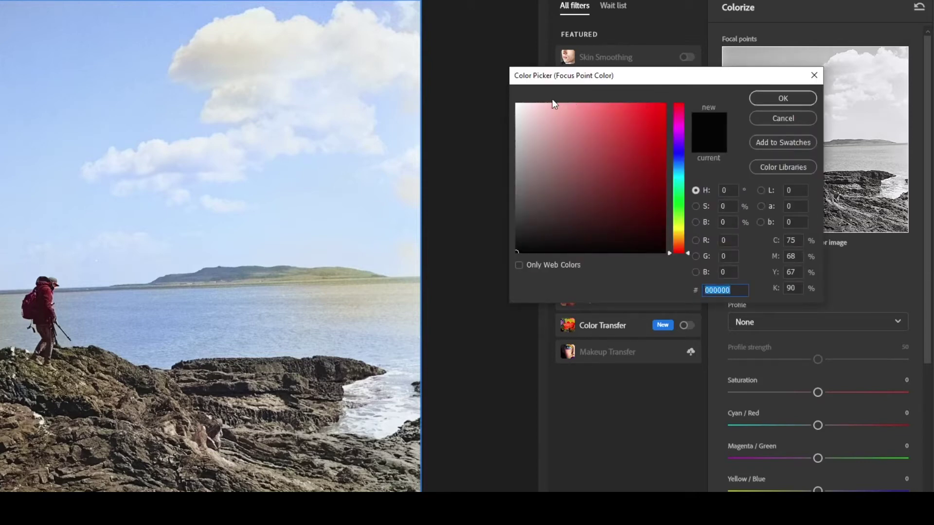
# Set a teal focal point colour (3c849c) on the sea and confirm it
pyautogui.click(681, 175)
pyautogui.moveTo(611, 162)
pyautogui.mouseDown()
pyautogui.moveTo(593, 157)
pyautogui.moveTo(598, 148)
pyautogui.moveTo(604, 157)
pyautogui.mouseUp()
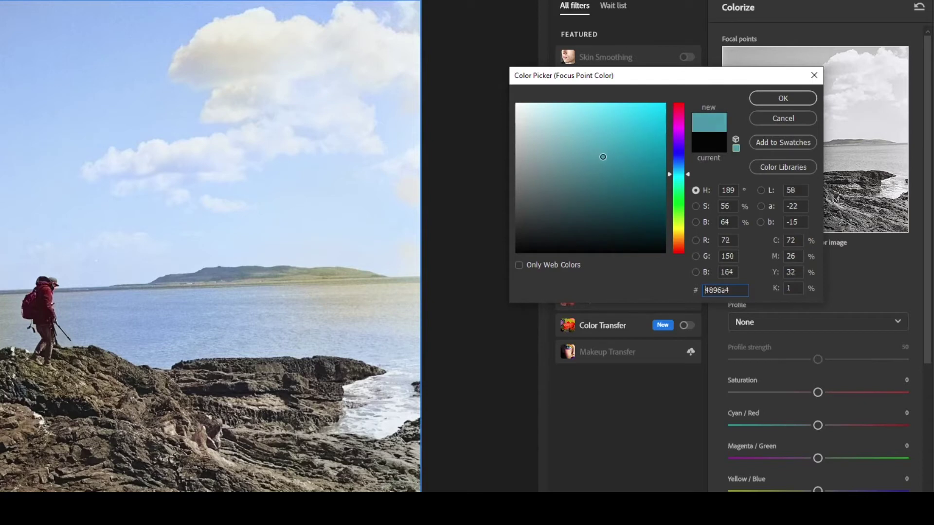
pyautogui.click(680, 173)
pyautogui.click(607, 161)
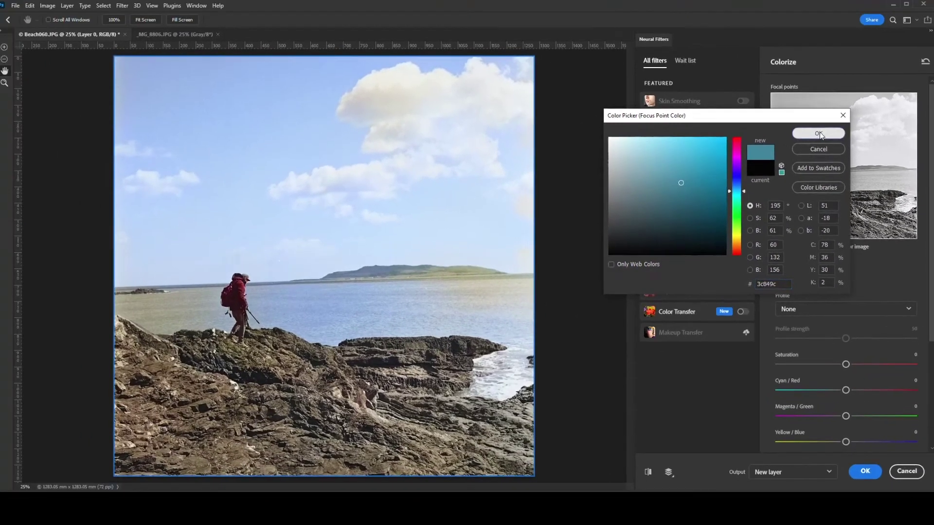
pyautogui.click(782, 99)
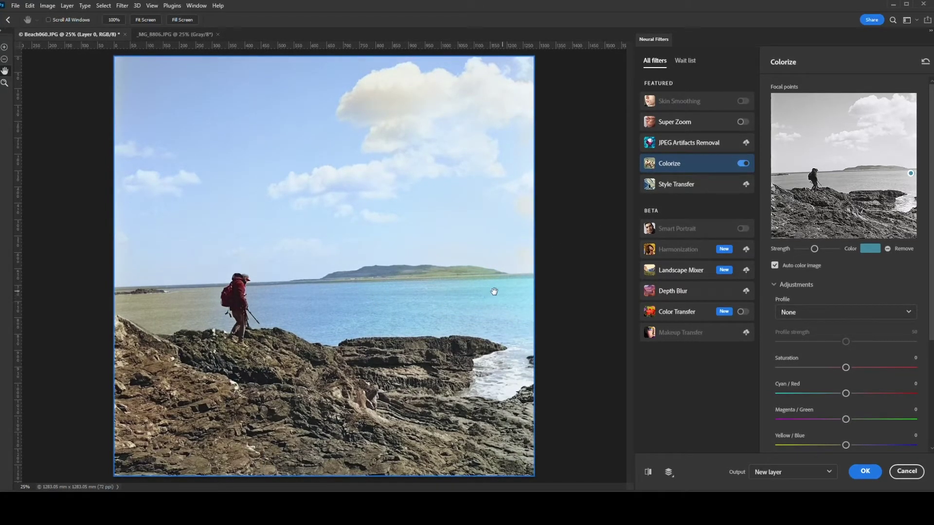
# Re-edit the sea's focal colour, trying green-cyan shades before applying a brighter cyan
pyautogui.click(869, 250)
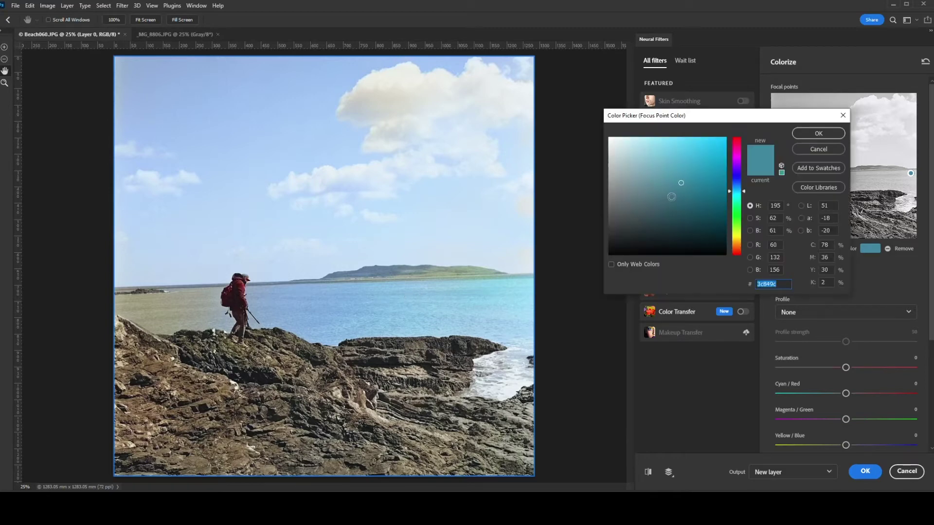
pyautogui.click(679, 195)
pyautogui.moveTo(680, 195); pyautogui.dragTo(676, 193)
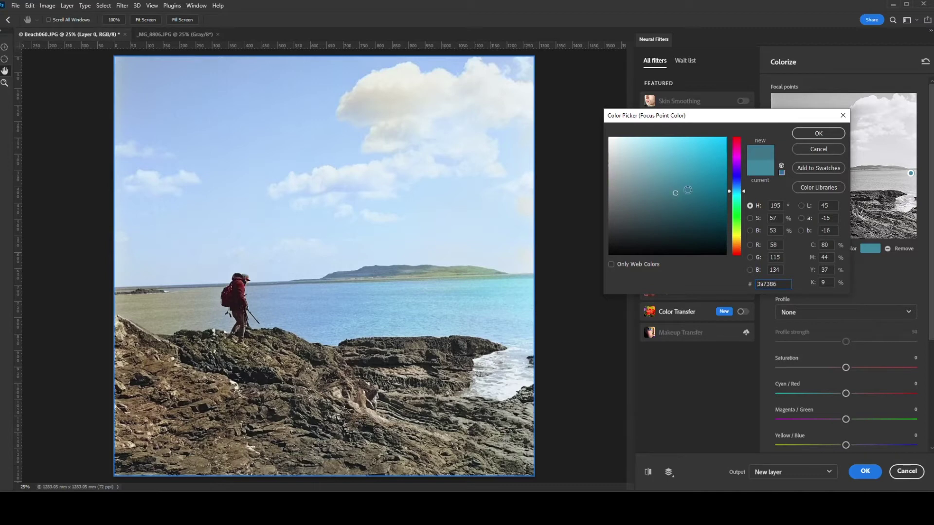
pyautogui.click(736, 198)
pyautogui.click(679, 186)
pyautogui.click(679, 186)
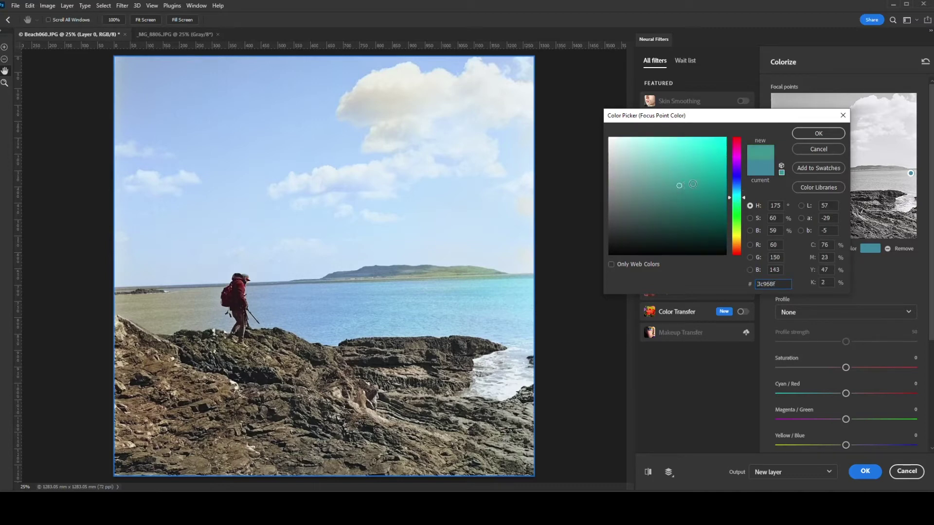
pyautogui.click(735, 194)
pyautogui.click(686, 182)
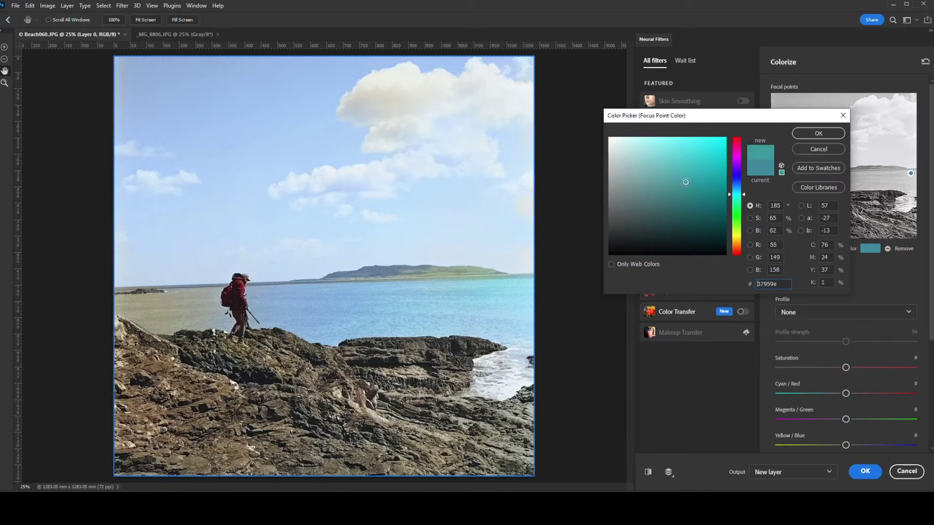
pyautogui.click(810, 133)
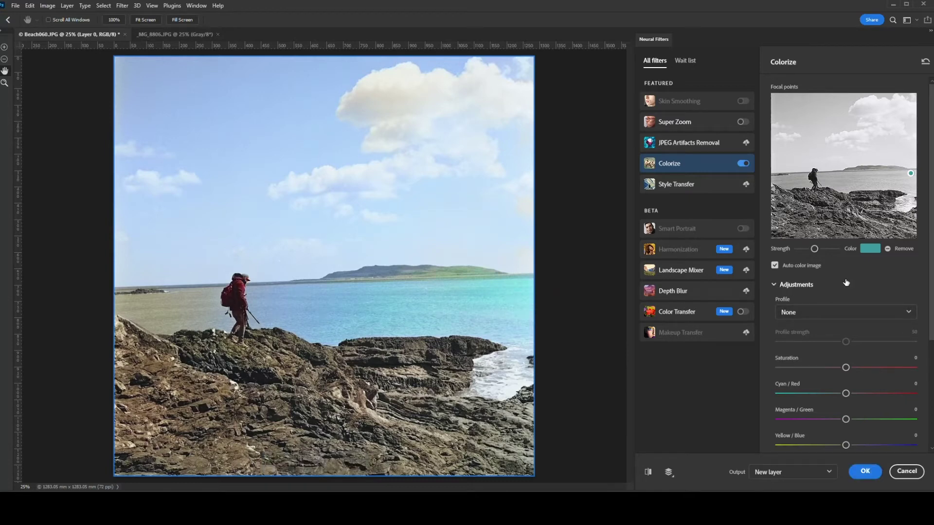
# Darken the focal colour and shift it toward a deeper blue (30678a)
pyautogui.click(870, 248)
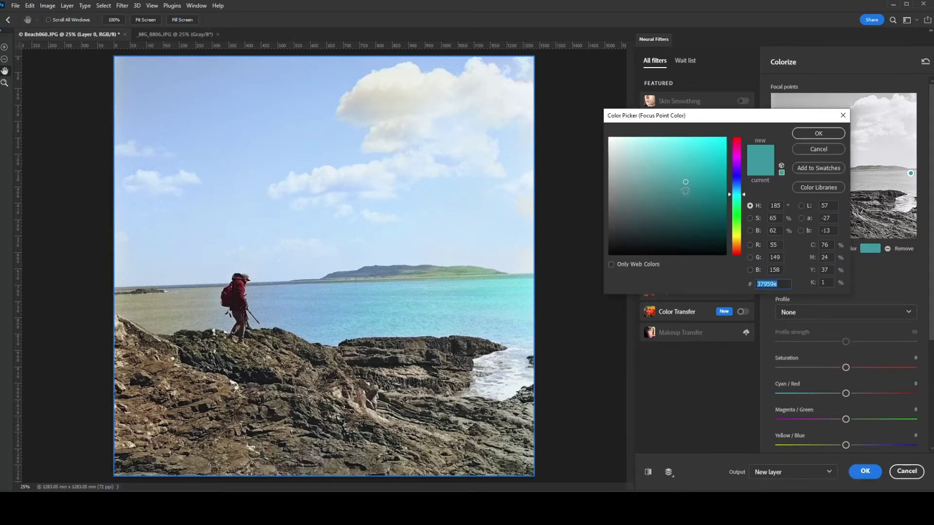
pyautogui.click(685, 191)
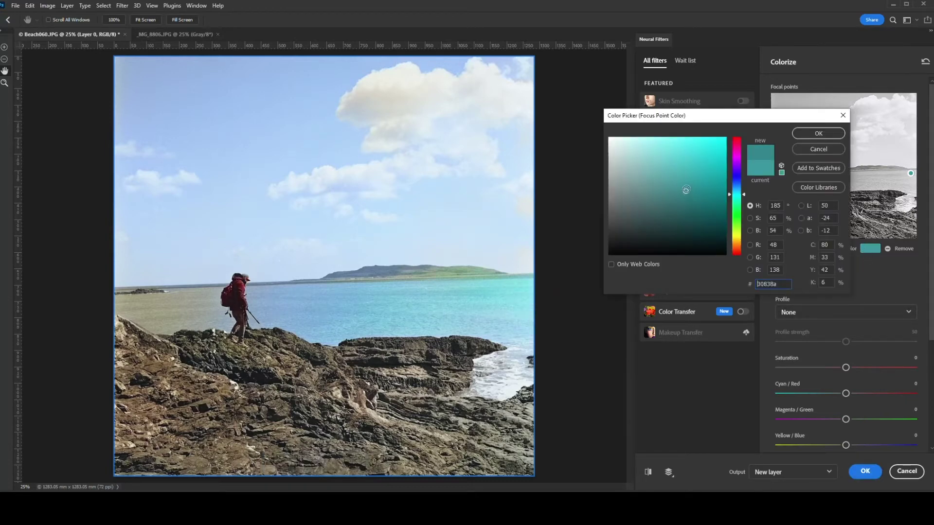
pyautogui.click(737, 188)
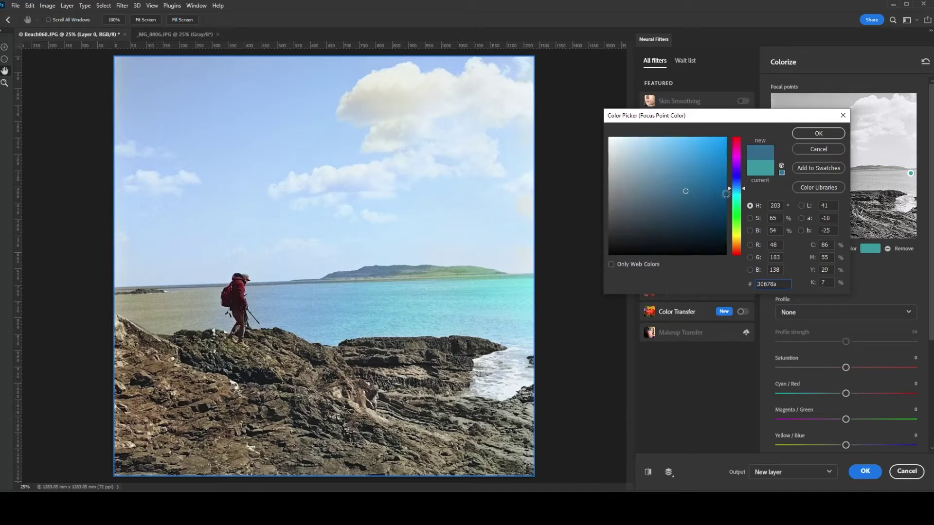
pyautogui.click(809, 136)
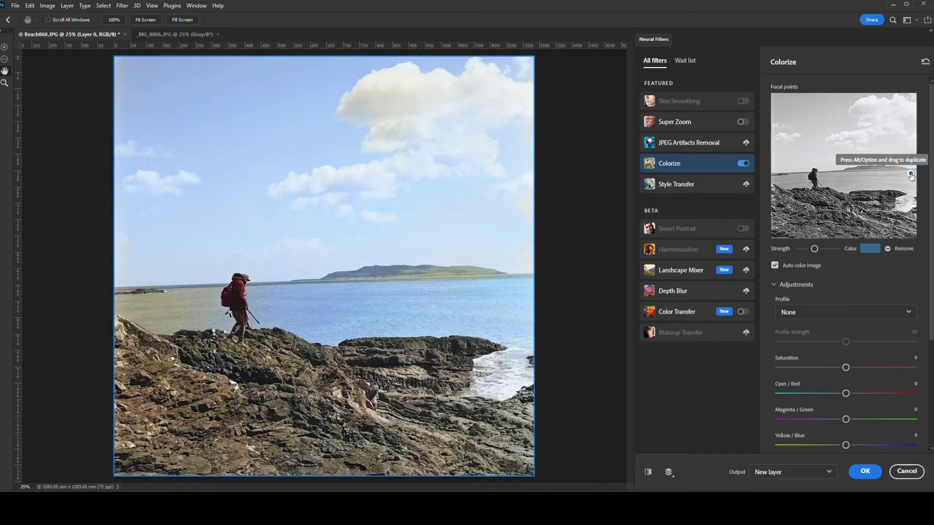
# Add a left focal point, output the colorization as a new layer, and add a Solid Color fill
pyautogui.click(779, 182)
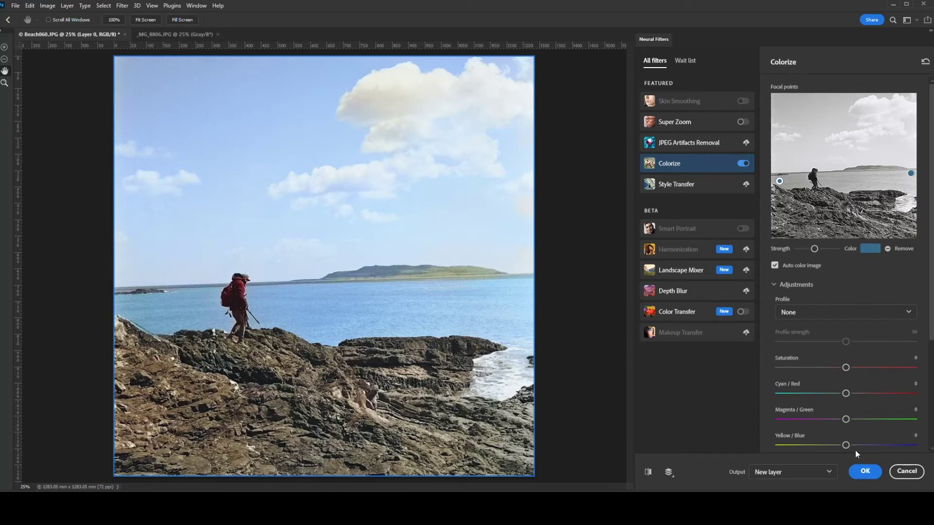
pyautogui.click(863, 475)
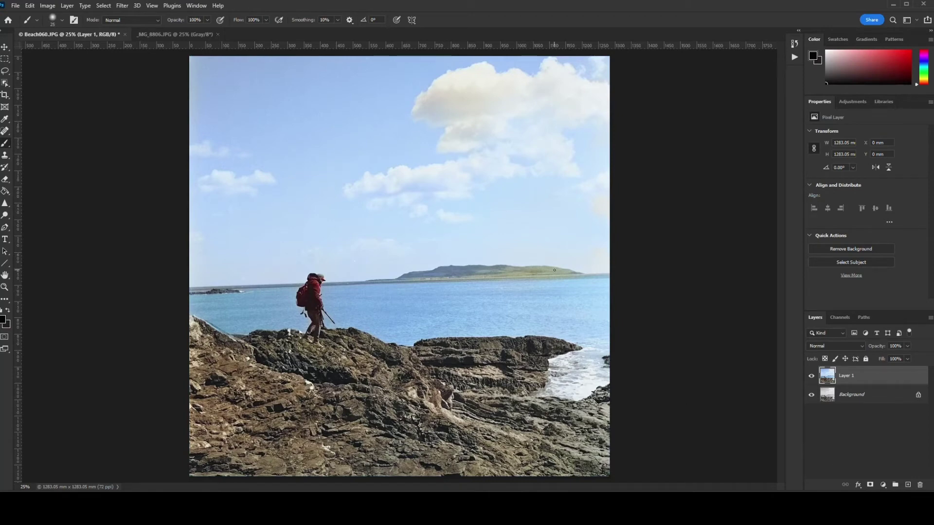
pyautogui.click(883, 485)
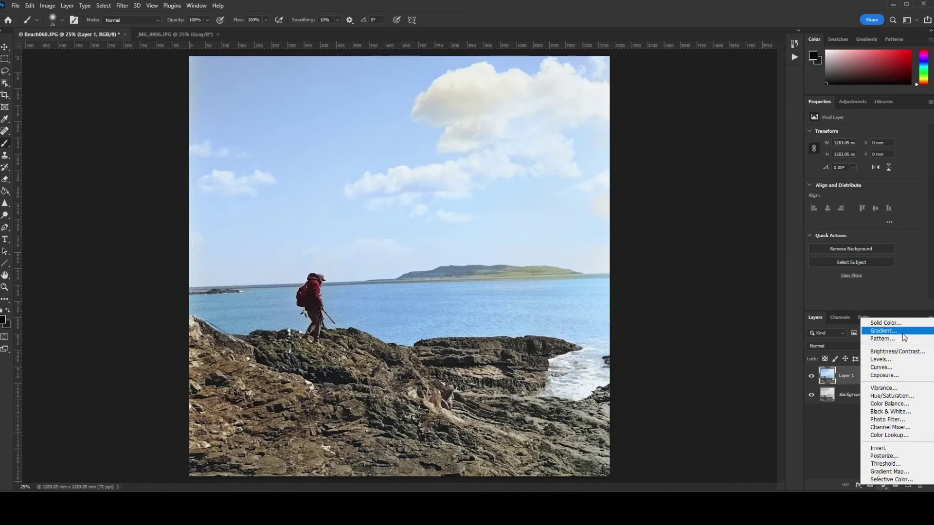
pyautogui.click(885, 323)
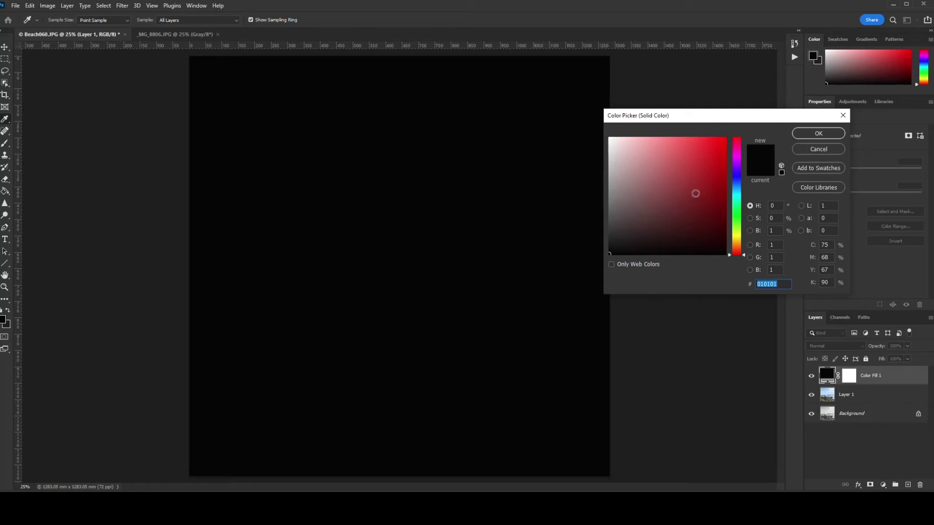
# Make the fill a dark green (113619) and target its layer mask
pyautogui.click(738, 211)
pyautogui.moveTo(692, 203)
pyautogui.mouseDown()
pyautogui.moveTo(677, 242)
pyautogui.moveTo(690, 231)
pyautogui.mouseUp()
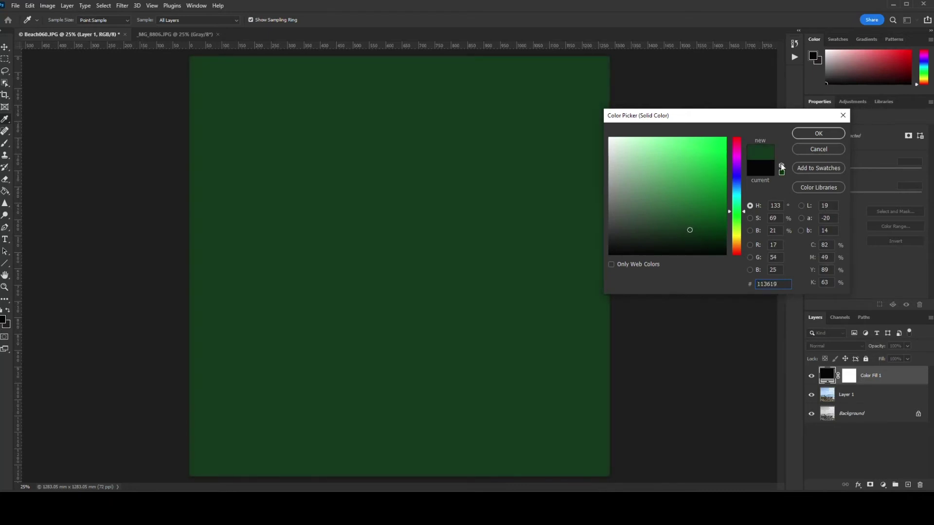
pyautogui.click(811, 135)
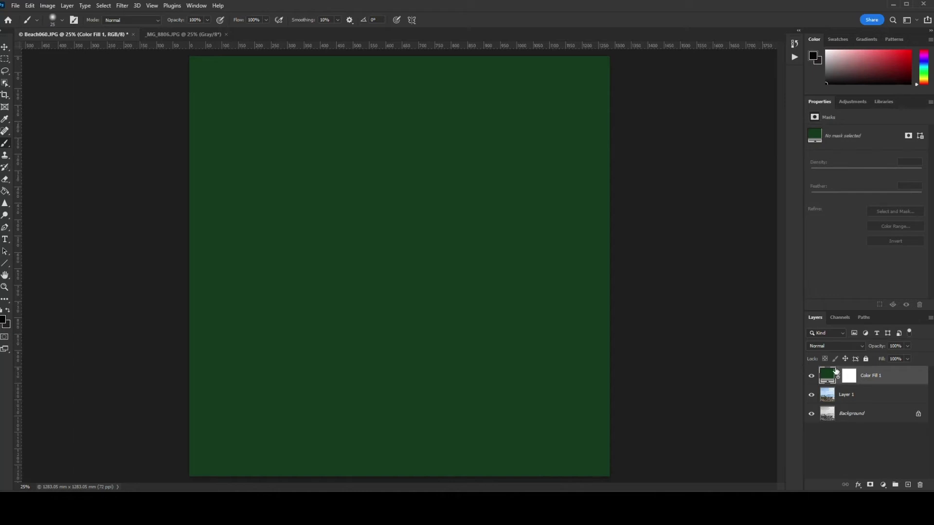
pyautogui.click(849, 377)
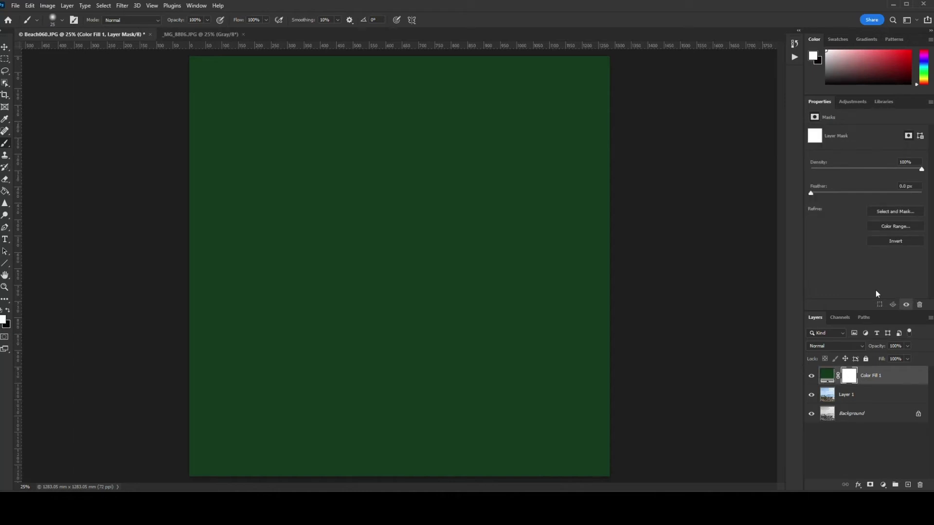
# Invert the fill's mask, set Color blend mode, and paint green onto the island ridge
pyautogui.click(895, 241)
pyautogui.hotkey('ctrl', '+')
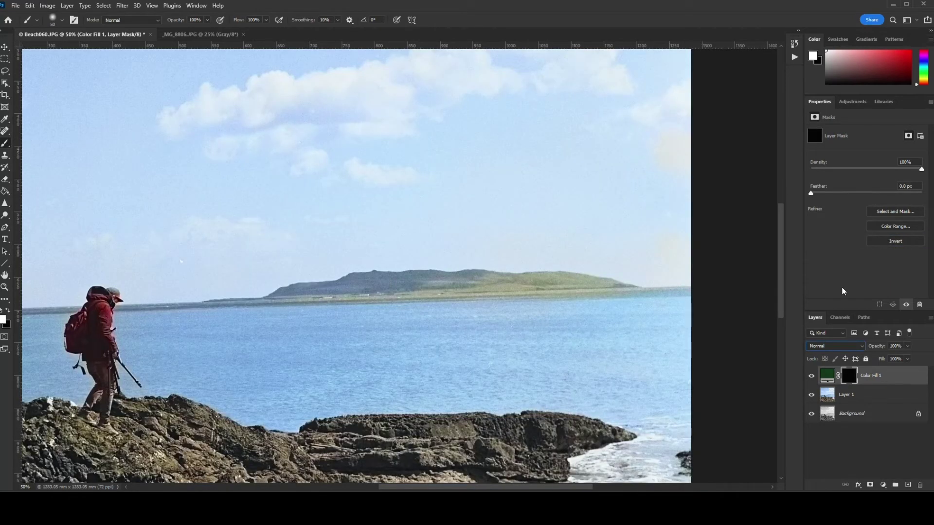
pyautogui.click(826, 347)
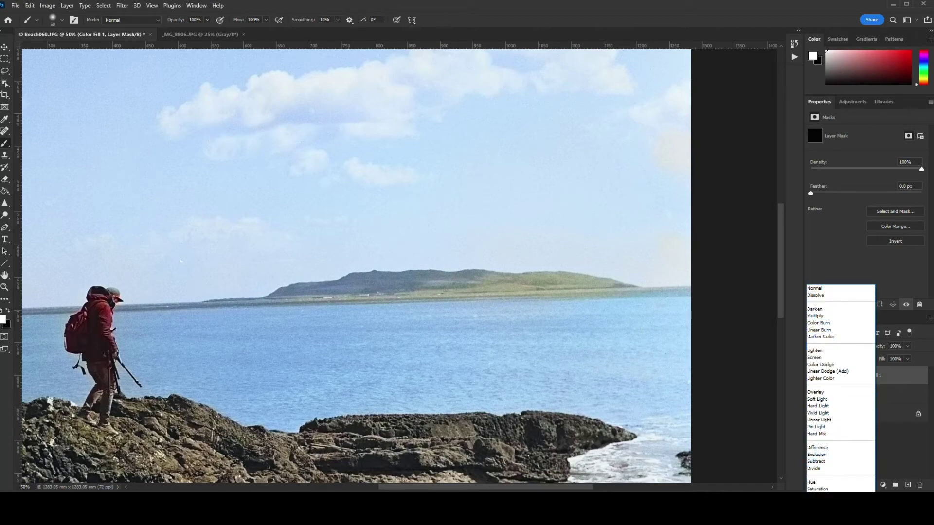
pyautogui.click(814, 487)
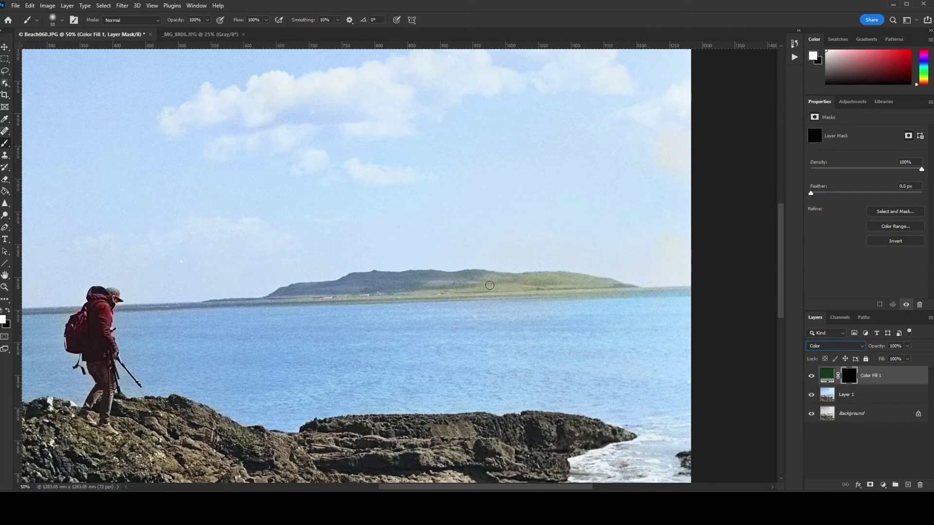
pyautogui.moveTo(509, 282)
pyautogui.mouseDown()
pyautogui.moveTo(565, 279)
pyautogui.moveTo(481, 278)
pyautogui.moveTo(576, 284)
pyautogui.moveTo(445, 289)
pyautogui.moveTo(474, 281)
pyautogui.mouseUp()
# Soften the fill colour to a less saturated green
pyautogui.click(828, 376)
pyautogui.doubleClick(828, 377)
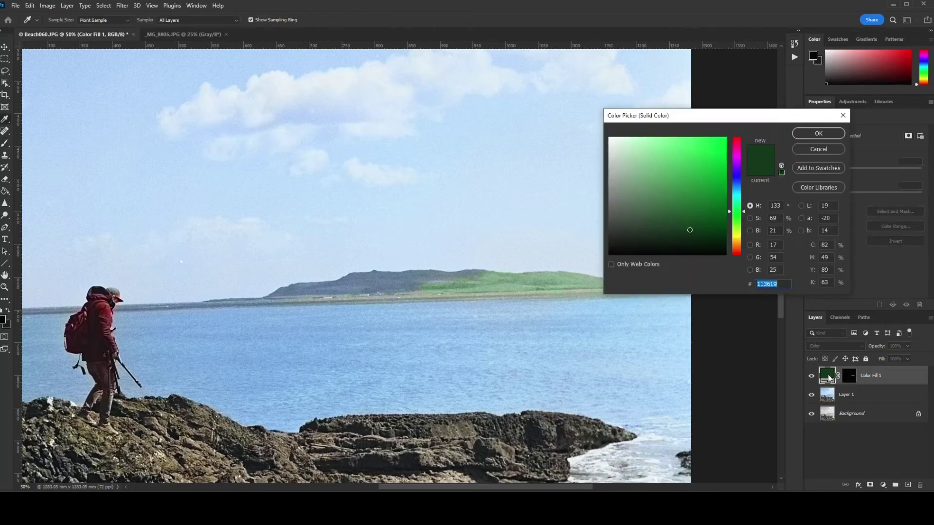
pyautogui.moveTo(657, 234); pyautogui.dragTo(650, 229)
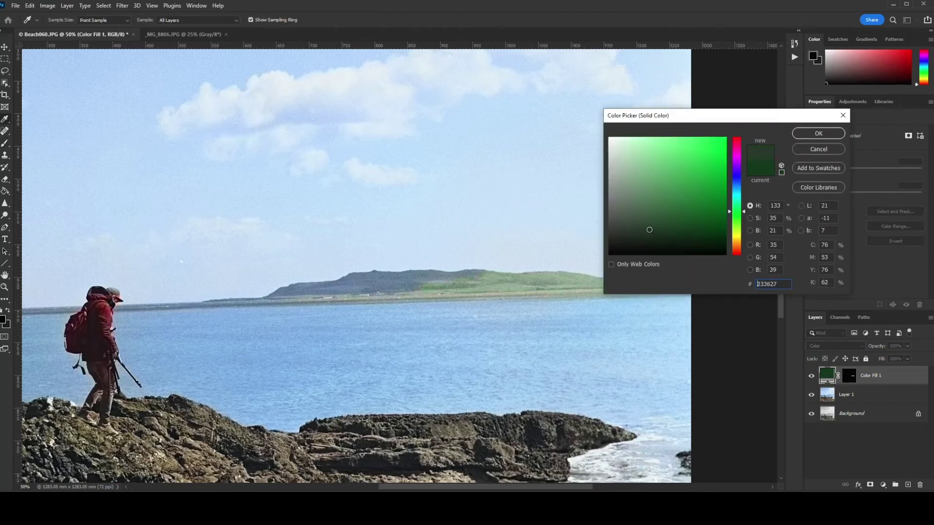
pyautogui.click(818, 134)
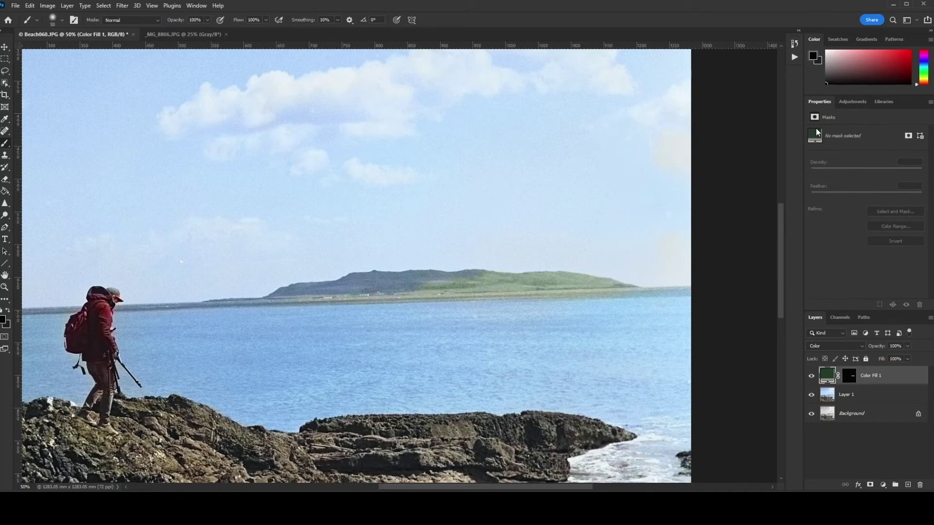
# Paint the mask white across the island and black to clear stray green from the sky
pyautogui.click(850, 377)
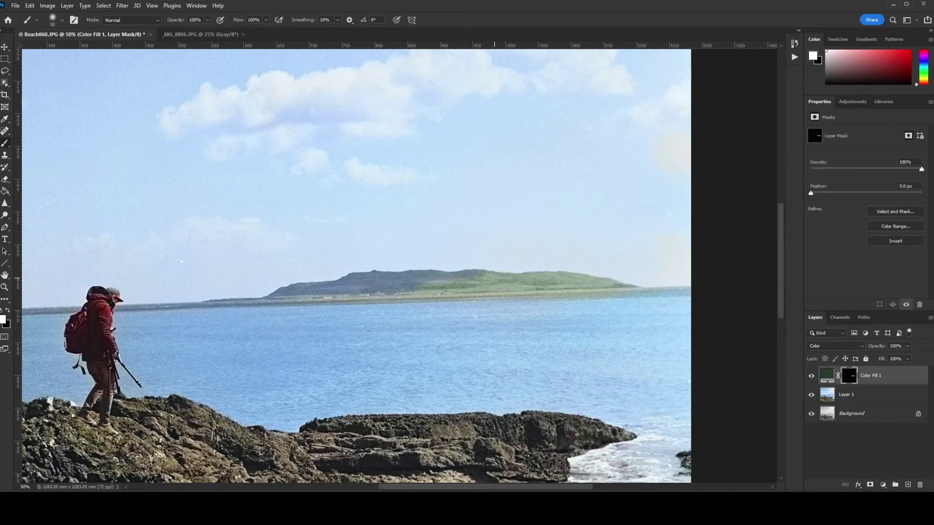
pyautogui.moveTo(480, 275)
pyautogui.mouseDown()
pyautogui.moveTo(385, 279)
pyautogui.moveTo(441, 283)
pyautogui.moveTo(418, 287)
pyautogui.moveTo(332, 291)
pyautogui.mouseUp()
pyautogui.moveTo(382, 268)
pyautogui.mouseDown()
pyautogui.moveTo(400, 250)
pyautogui.moveTo(352, 266)
pyautogui.moveTo(378, 265)
pyautogui.mouseUp()
pyautogui.click(8, 311)
pyautogui.moveTo(364, 263)
pyautogui.mouseDown()
pyautogui.moveTo(406, 264)
pyautogui.moveTo(344, 262)
pyautogui.moveTo(402, 249)
pyautogui.moveTo(361, 245)
pyautogui.moveTo(380, 242)
pyautogui.moveTo(391, 262)
pyautogui.mouseUp()
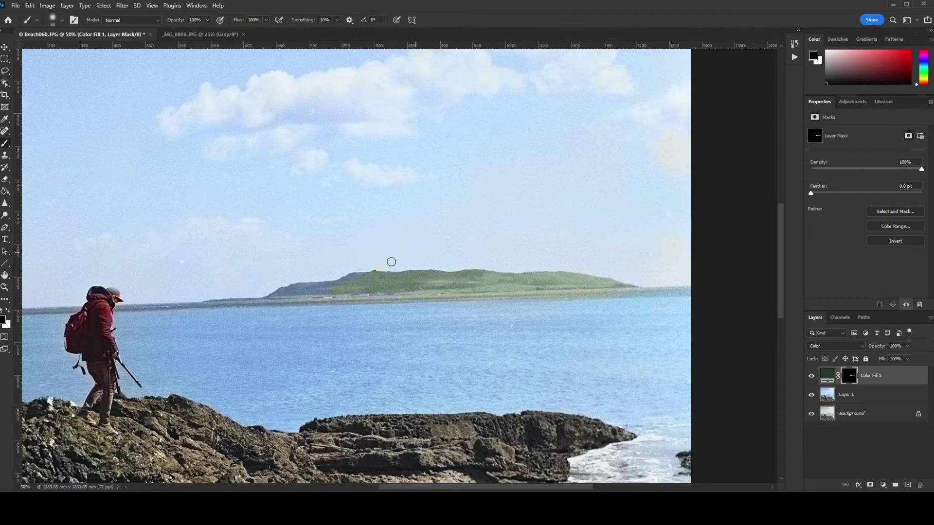
pyautogui.click(8, 310)
pyautogui.press('[')
pyautogui.press('[')
pyautogui.click(8, 310)
pyautogui.hotkey('shift', 'alt', 'n')
pyautogui.click(887, 400)
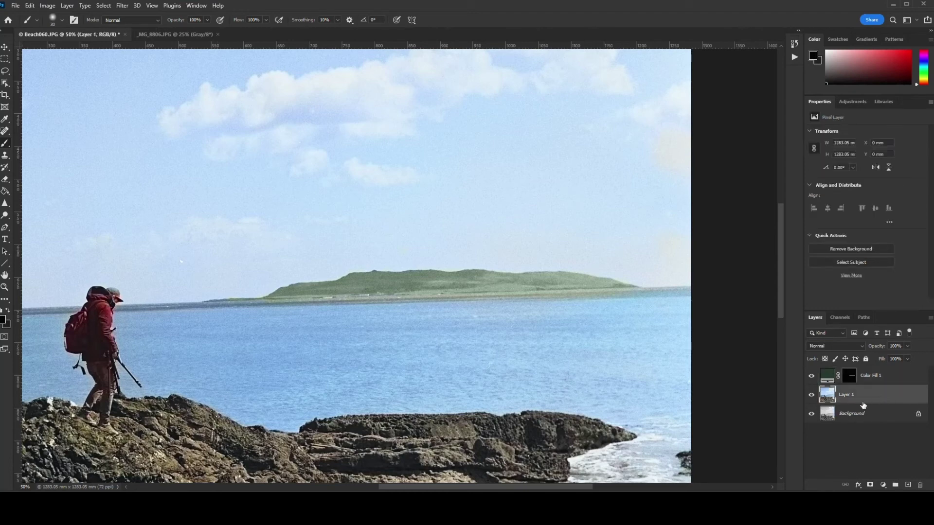
# Add a Levels adjustment layer above Background and clip it to that layer
pyautogui.click(829, 420)
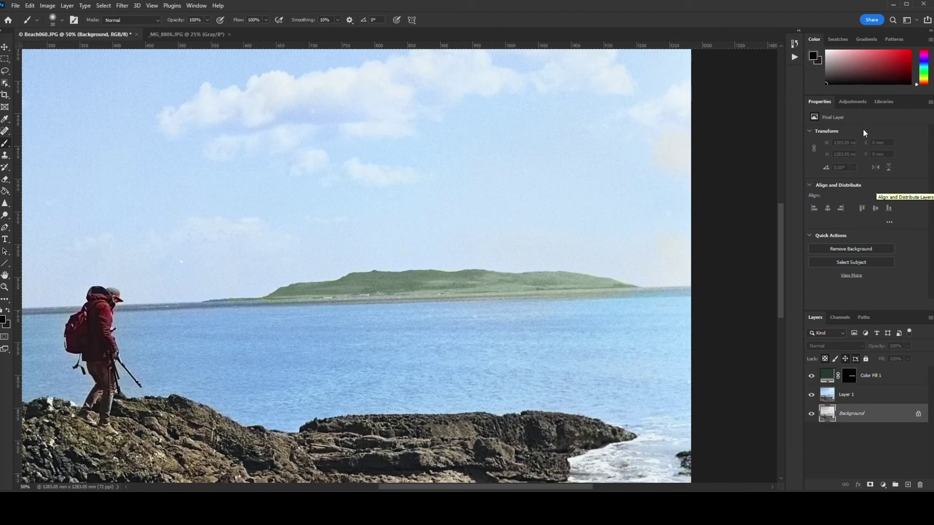
pyautogui.click(854, 101)
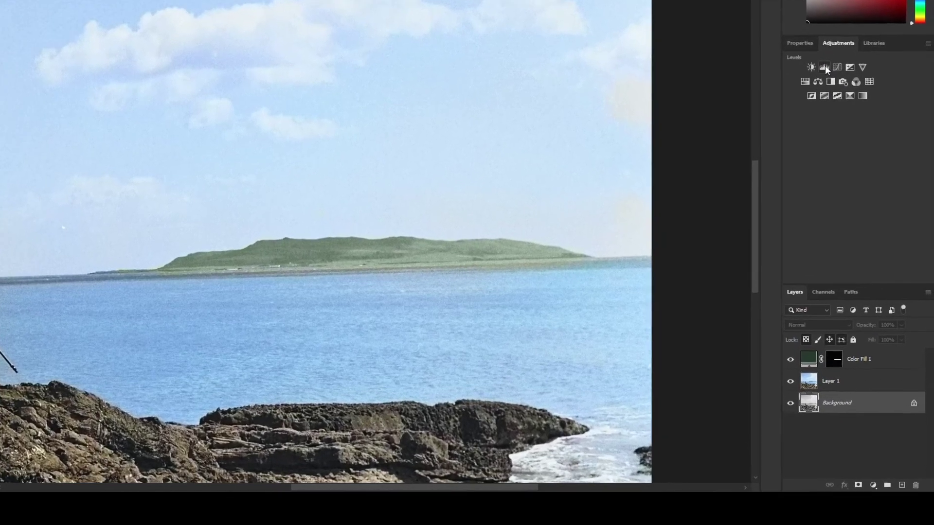
pyautogui.click(841, 123)
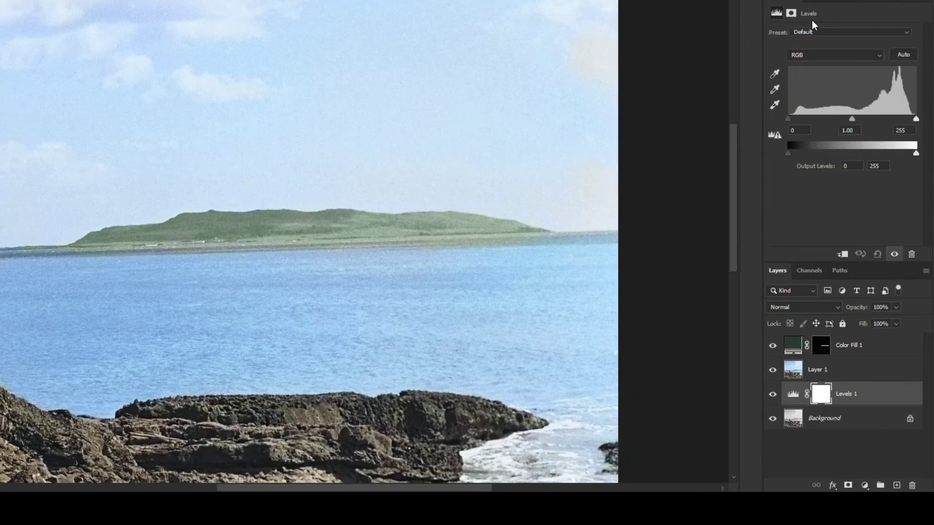
pyautogui.click(843, 255)
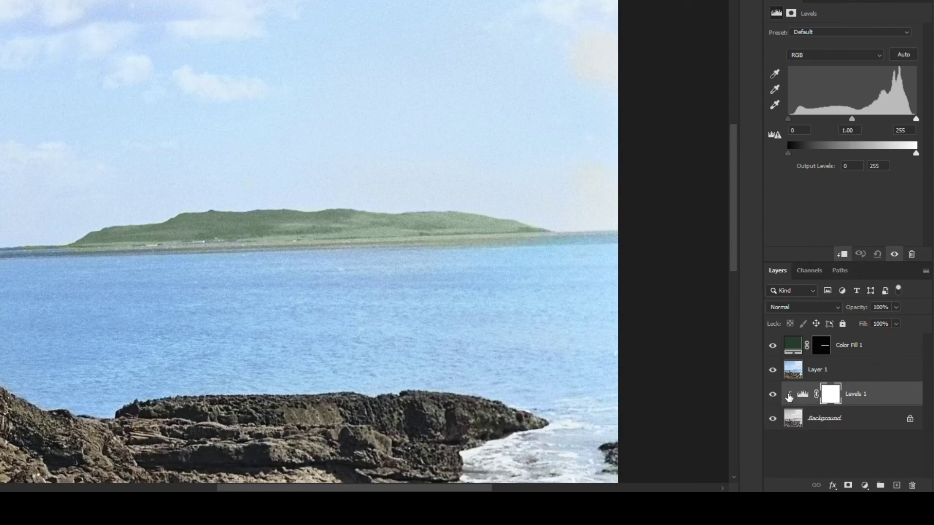
# Open the Levels 1 settings and test the white input level, leaving it at default
pyautogui.click(796, 421)
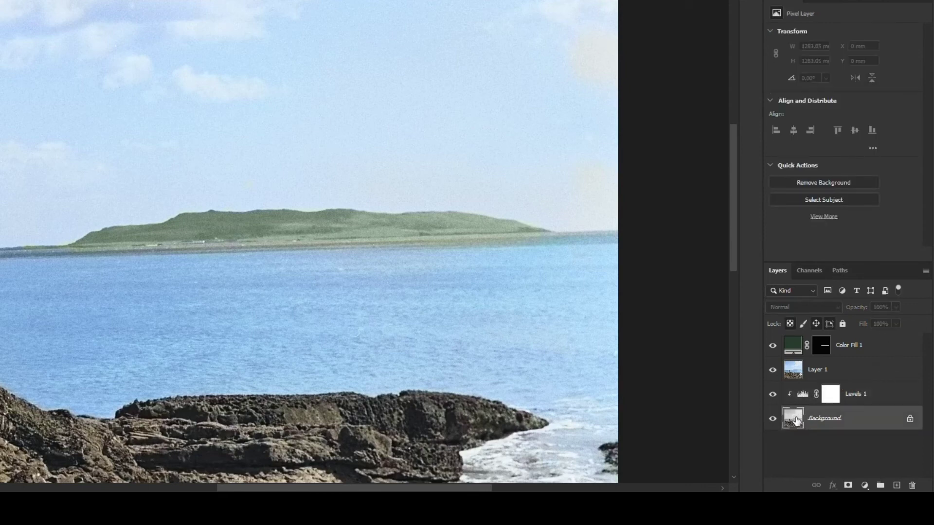
pyautogui.click(830, 396)
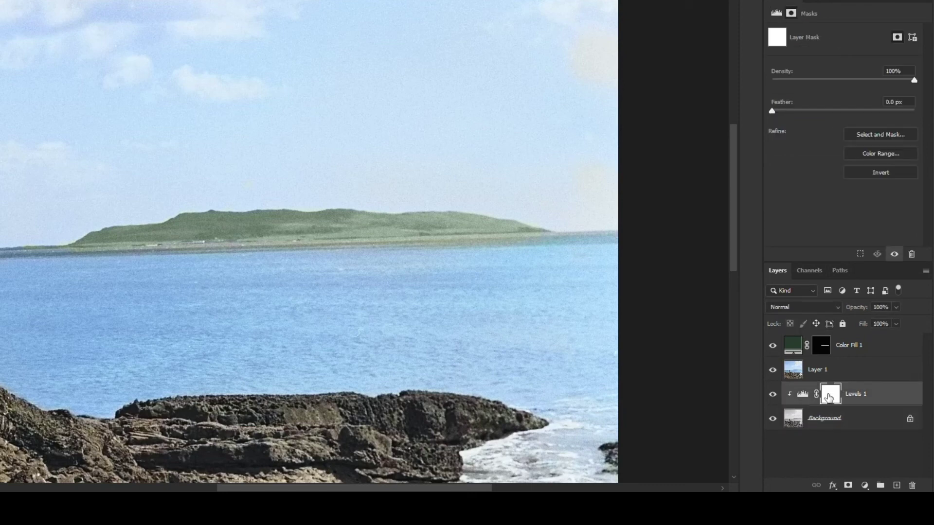
pyautogui.click(803, 395)
pyautogui.moveTo(918, 122)
pyautogui.mouseDown()
pyautogui.moveTo(889, 115)
pyautogui.moveTo(916, 119)
pyautogui.mouseUp()
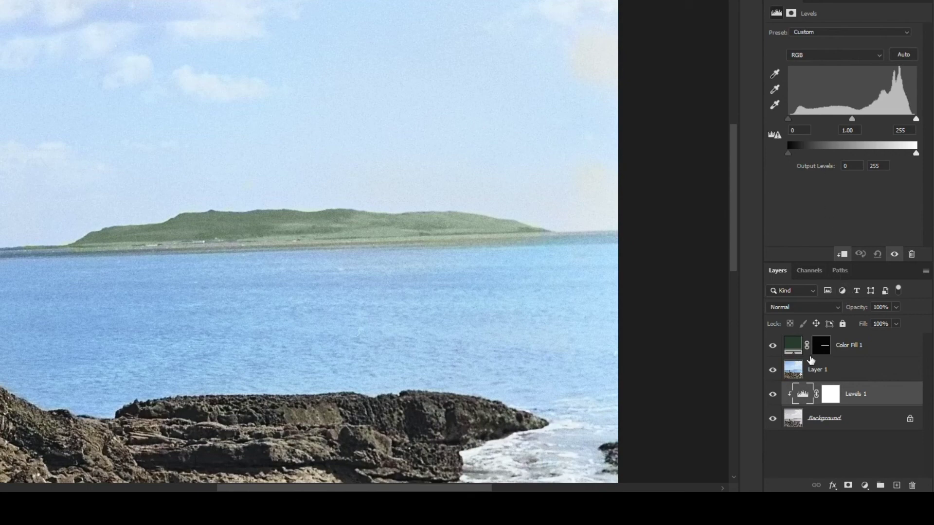
# Set Layer 1 to Color blend mode and lower the Levels midtone gamma to 0.95
pyautogui.click(847, 375)
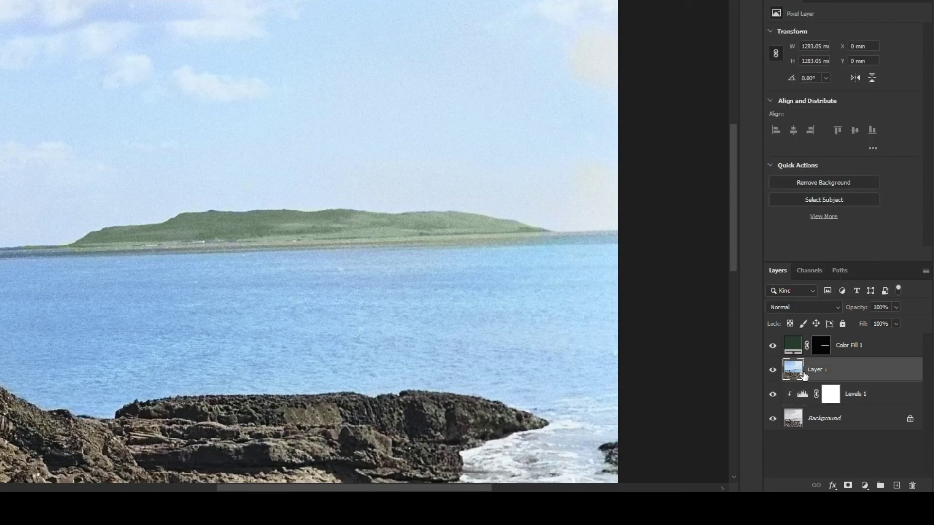
pyautogui.click(835, 308)
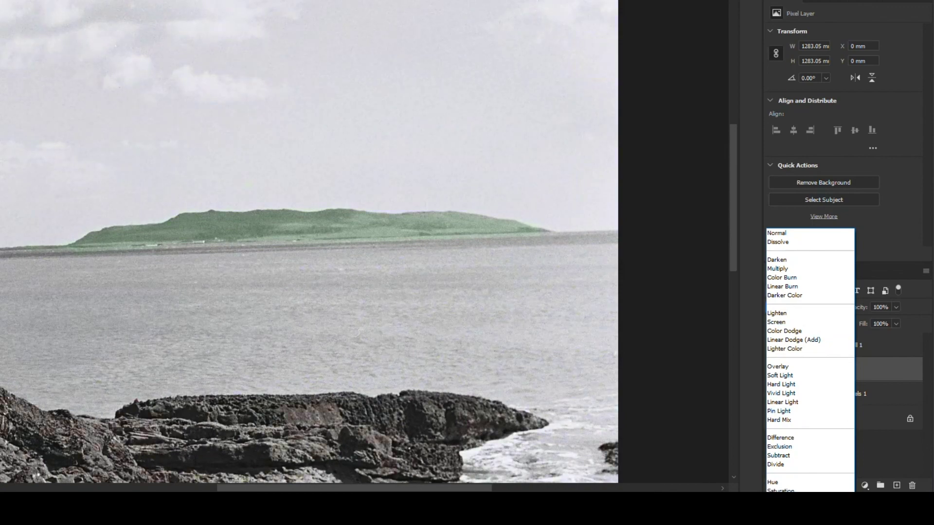
pyautogui.click(778, 486)
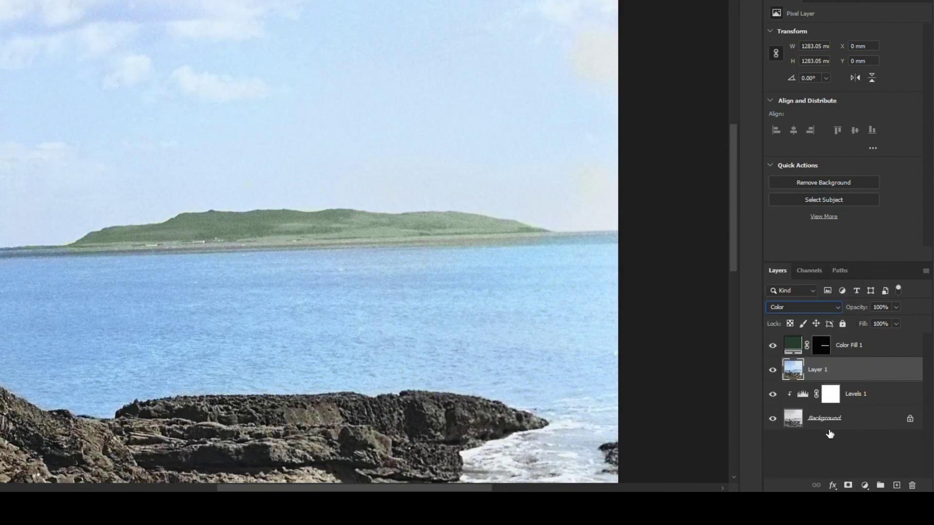
pyautogui.click(803, 394)
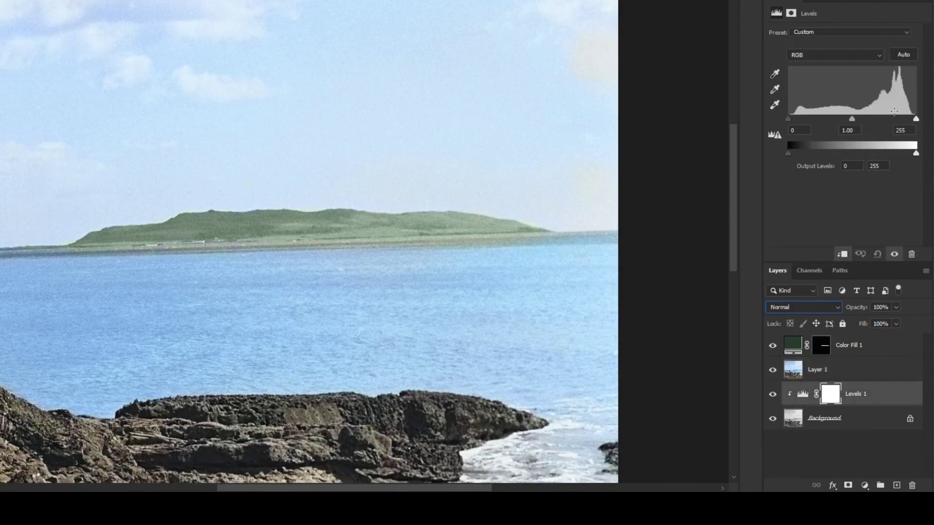
pyautogui.moveTo(852, 120)
pyautogui.mouseDown()
pyautogui.moveTo(819, 121)
pyautogui.moveTo(863, 119)
pyautogui.moveTo(854, 121)
pyautogui.mouseUp()
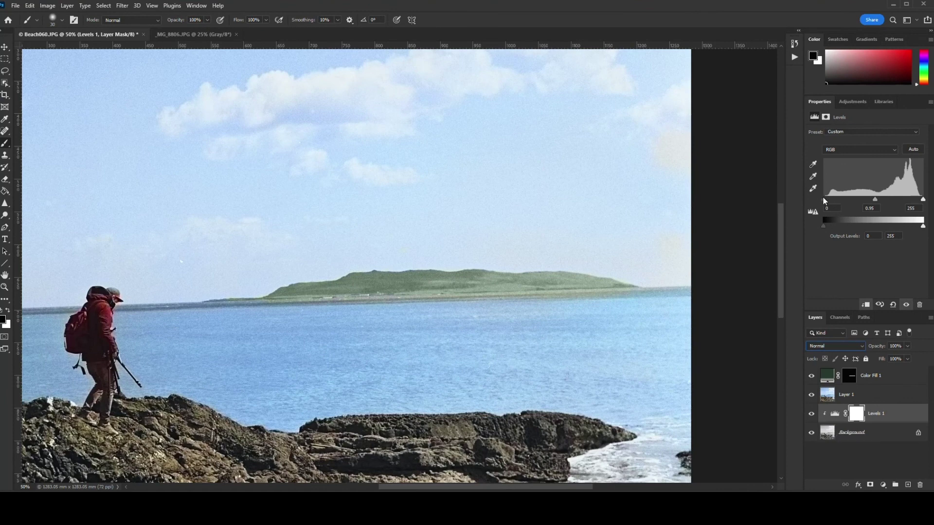
# Apply Auto in Levels 1, setting input levels to 9, 0.81 and 251, then zoom out to 25%
pyautogui.click(913, 150)
pyautogui.hotkey('ctrl', '-')
pyautogui.hotkey('ctrl', '-')
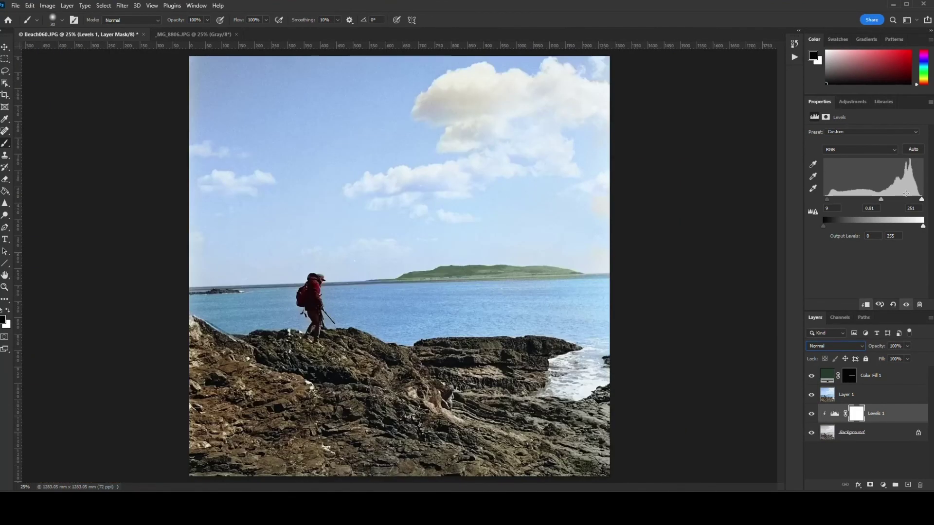